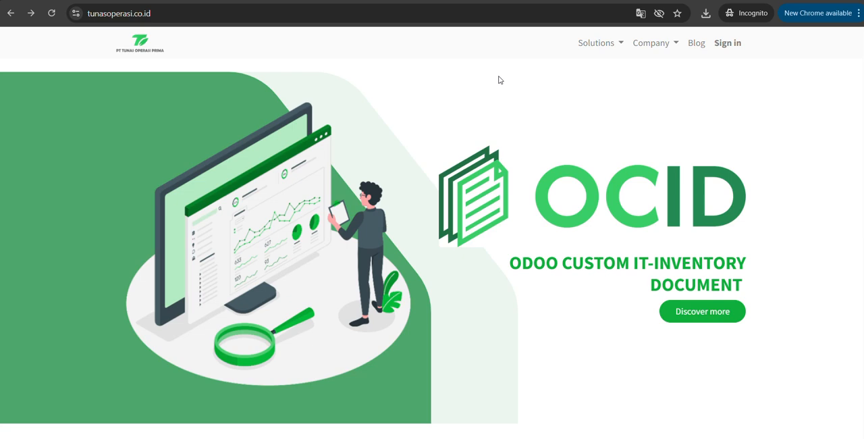
Switch from the company website to the OCID system and open the Ceisa 4.0 module.
left_click(374, 1)
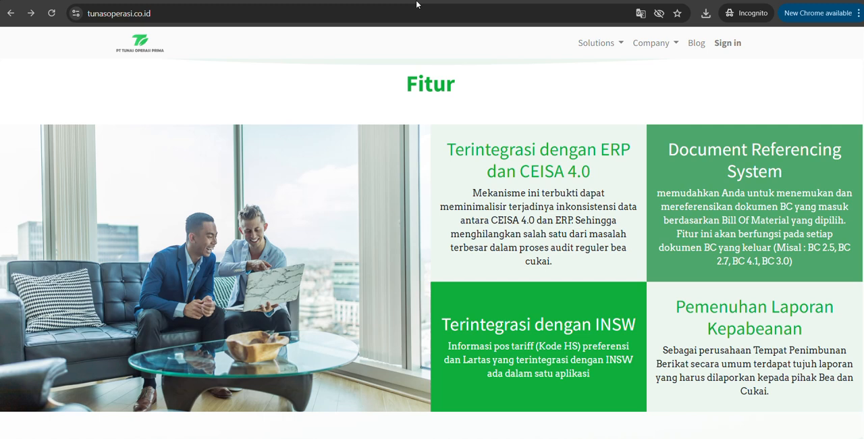
left_click(373, 0)
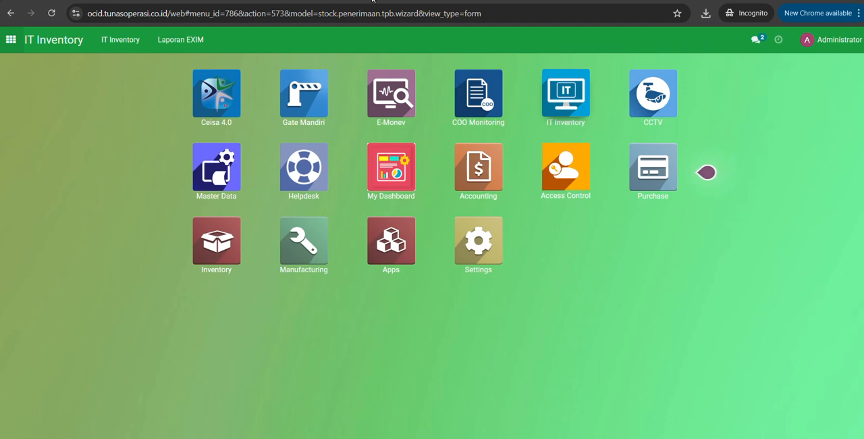
left_click(218, 97)
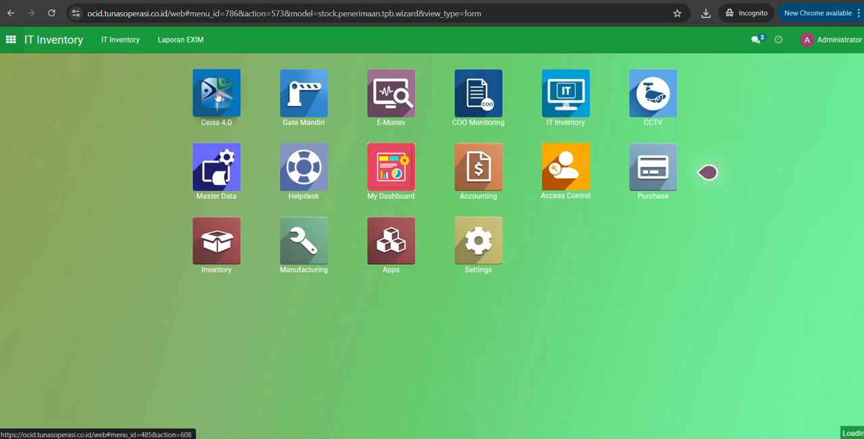
Import the file "Penjualan Excel (sales.excell) (6).xlsx" as sales data with Import Data Penjualan.
left_click(138, 44)
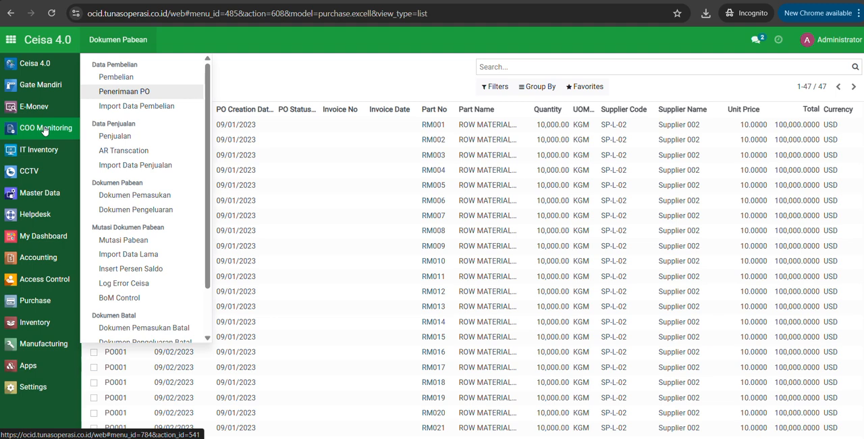
left_click(133, 167)
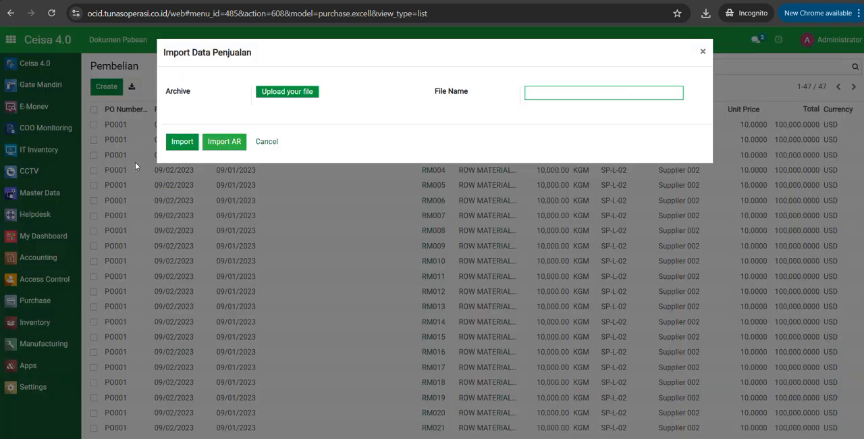
left_click(271, 93)
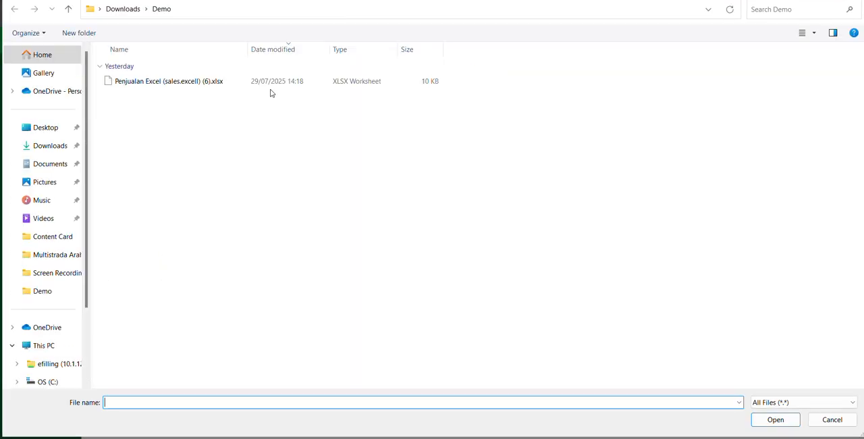
double_click(210, 82)
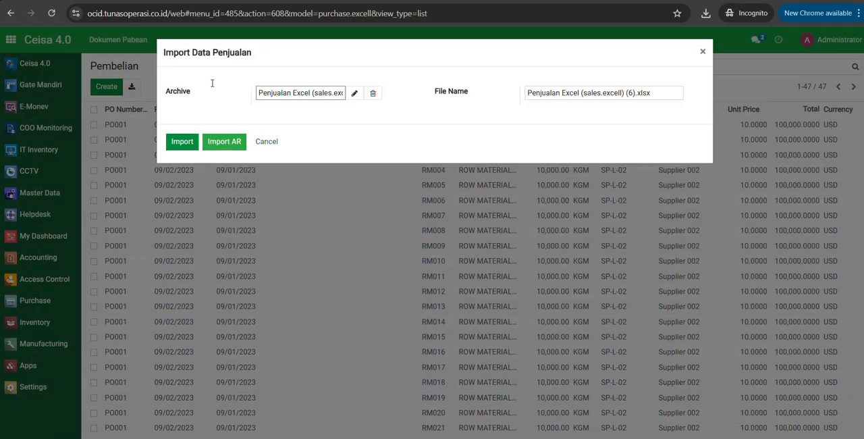
left_click(186, 143)
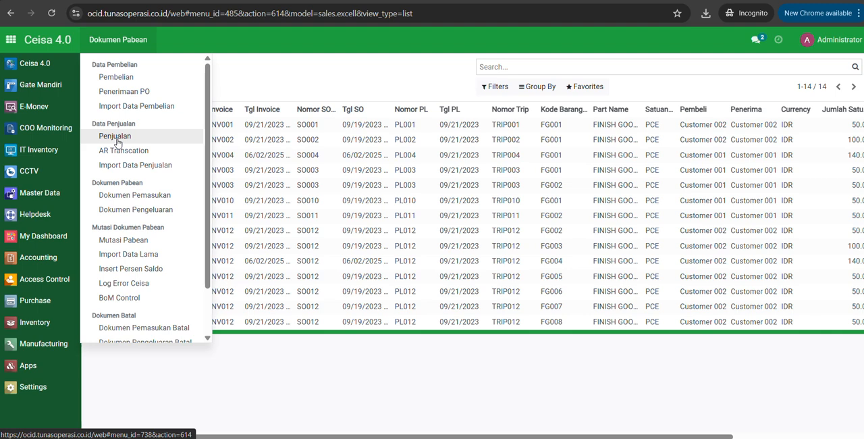
Group the Penjualan list by Pembeli and expand the Customer 001 group with a wider Part Name column.
left_click(115, 136)
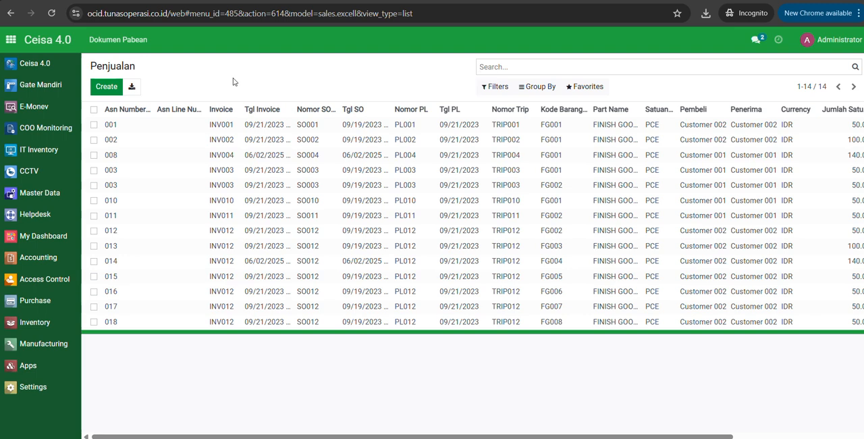
left_click(532, 89)
left_click(556, 108)
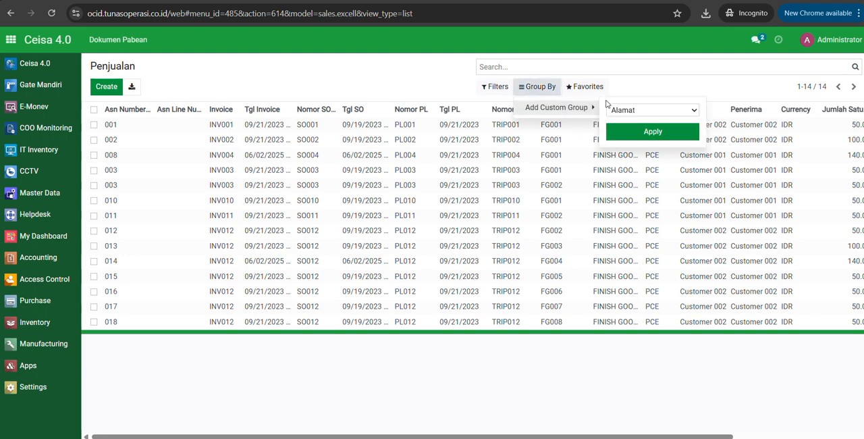
left_click(614, 110)
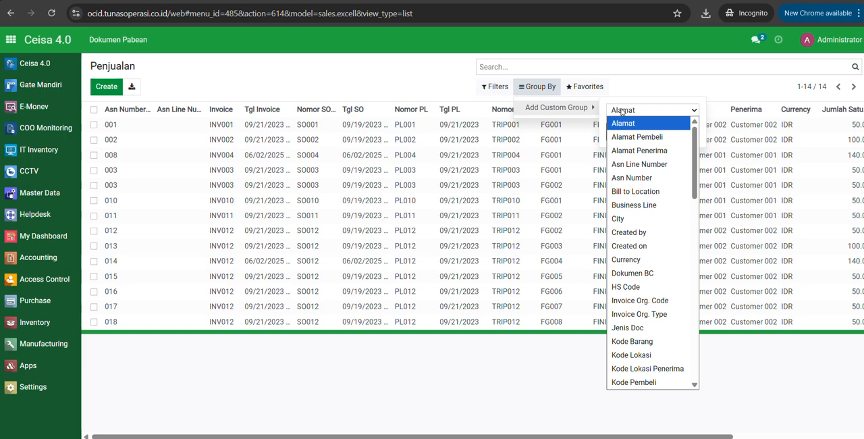
type("pem")
left_click(650, 380)
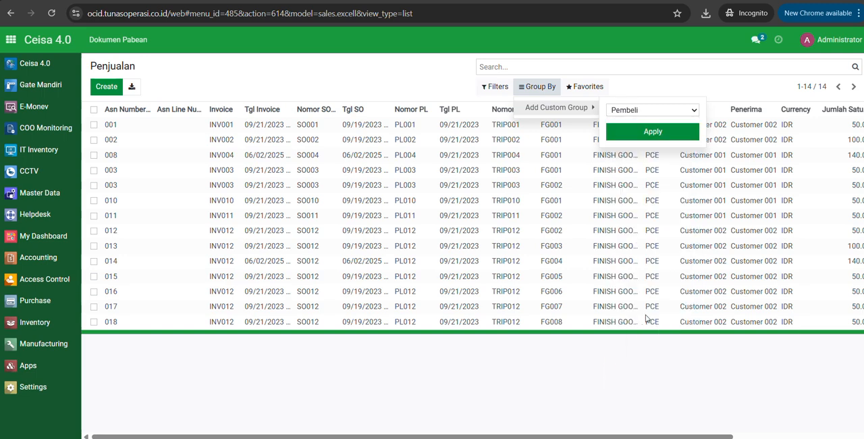
left_click(633, 133)
left_click(329, 256)
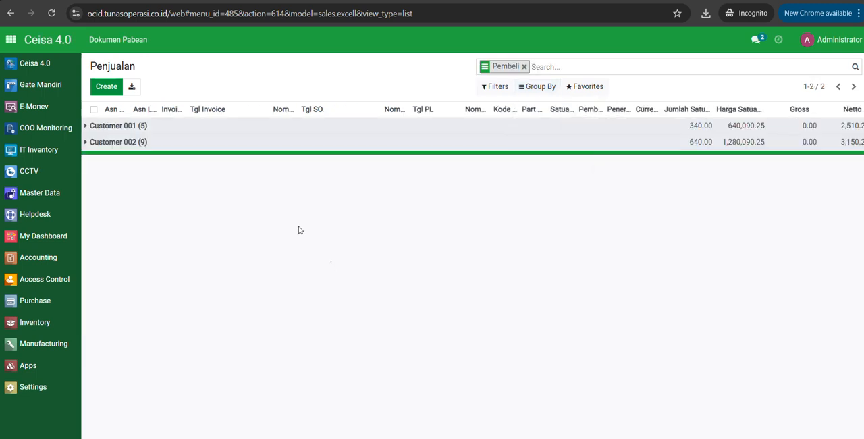
left_click(138, 126)
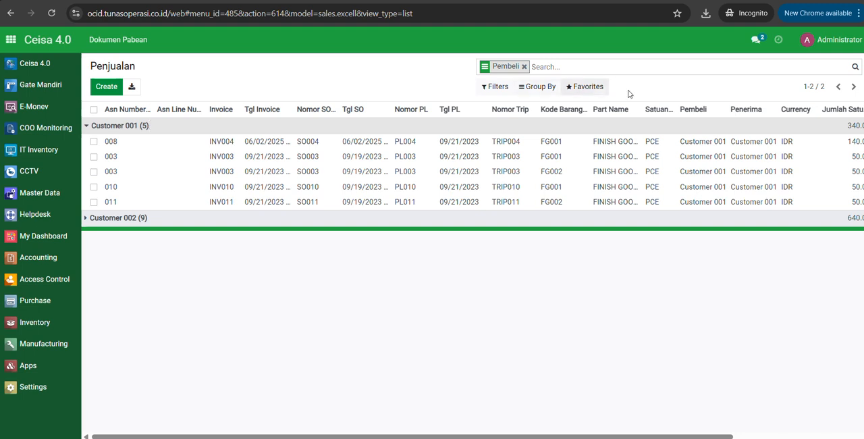
left_click_drag(643, 108, 661, 102)
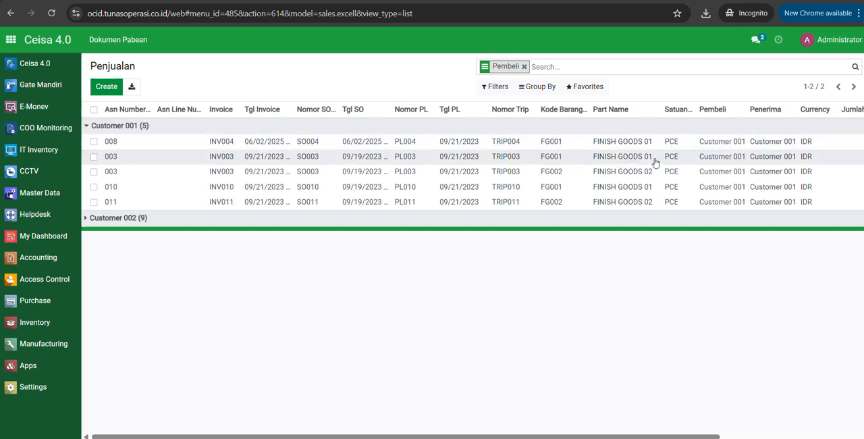
Create a BC 25 customs document from the two INV003 sales lines of Customer 001, FG001 and FG002.
left_click(94, 156)
left_click(94, 171)
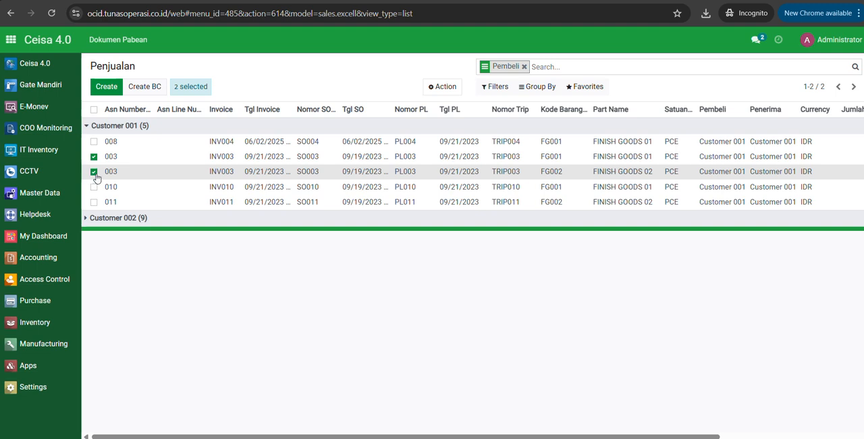
left_click(149, 88)
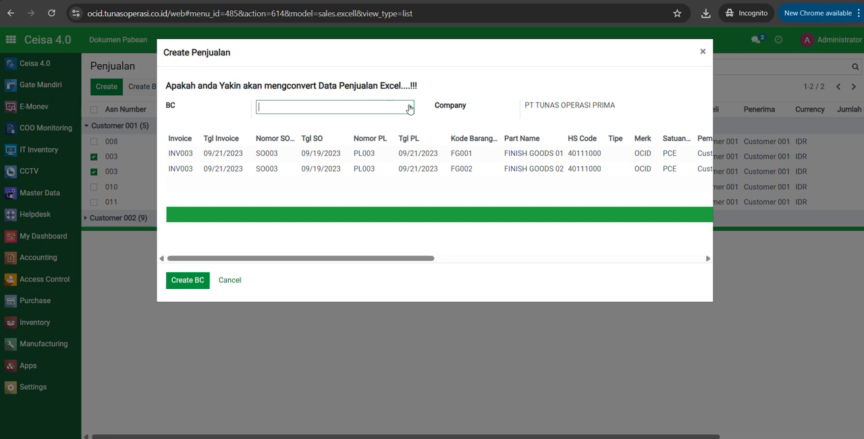
left_click(410, 109)
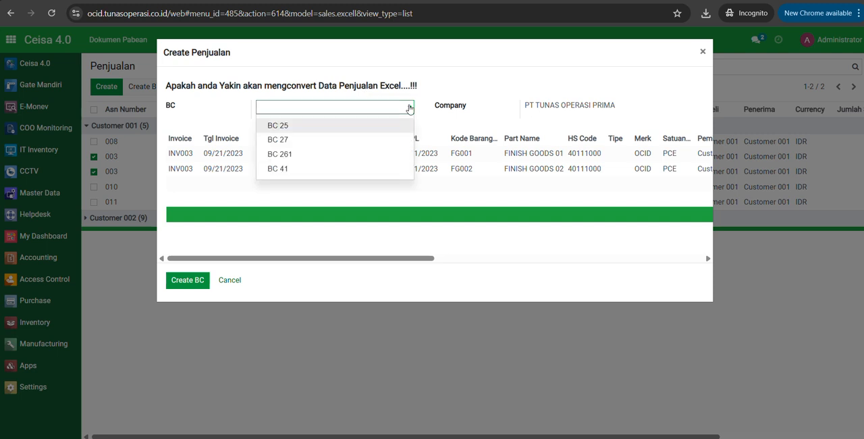
left_click(299, 126)
left_click(199, 281)
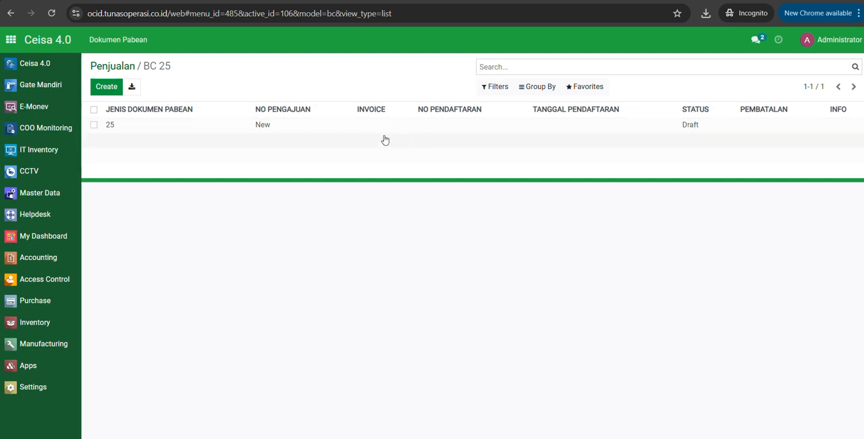
Open the new draft BC 25 document and review its sections from Header and Entitas through Status & Respon.
left_click(227, 132)
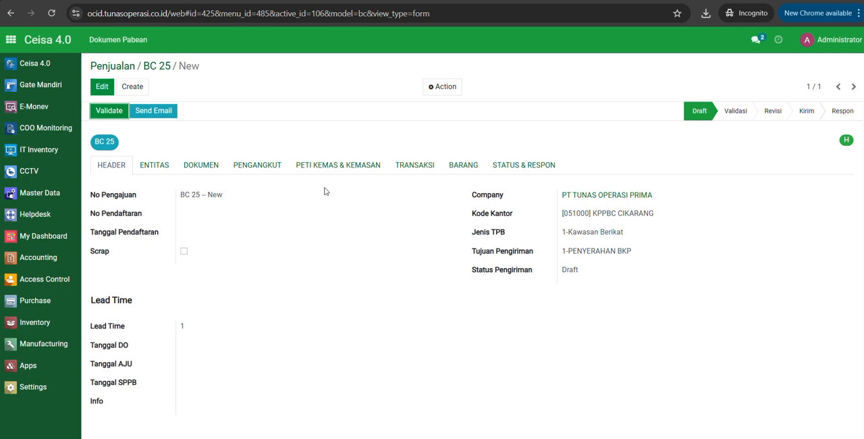
left_click(152, 167)
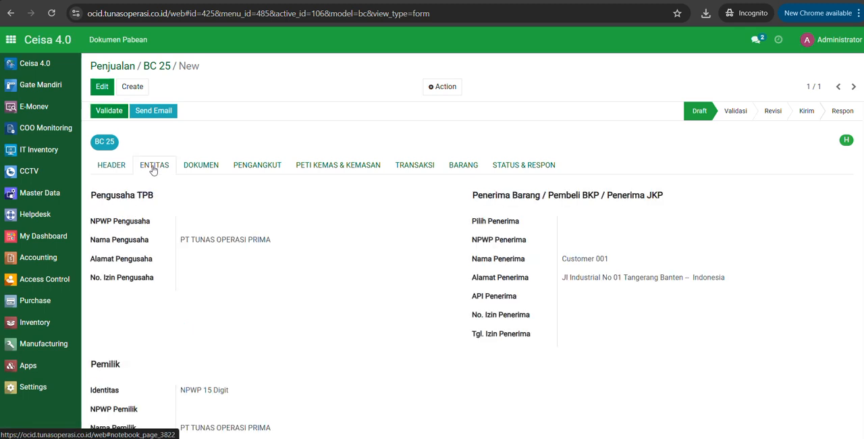
left_click(196, 167)
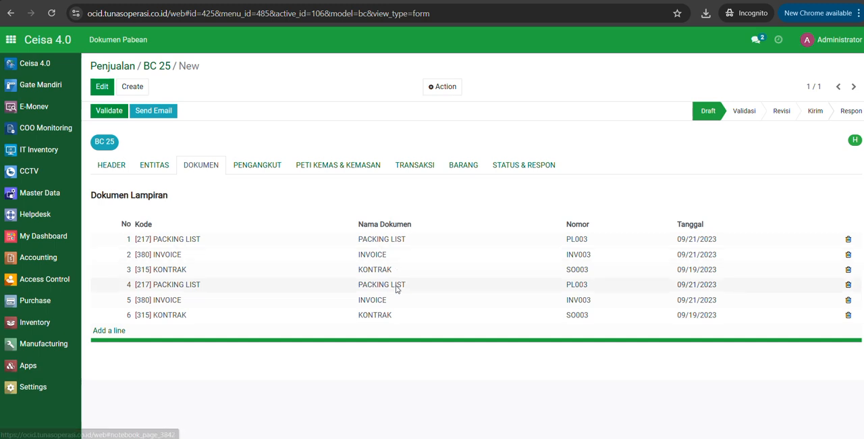
left_click(270, 169)
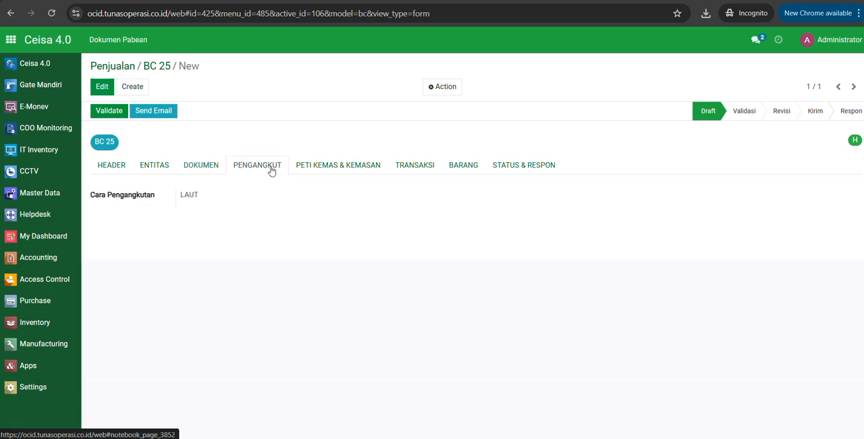
left_click(315, 168)
left_click(418, 169)
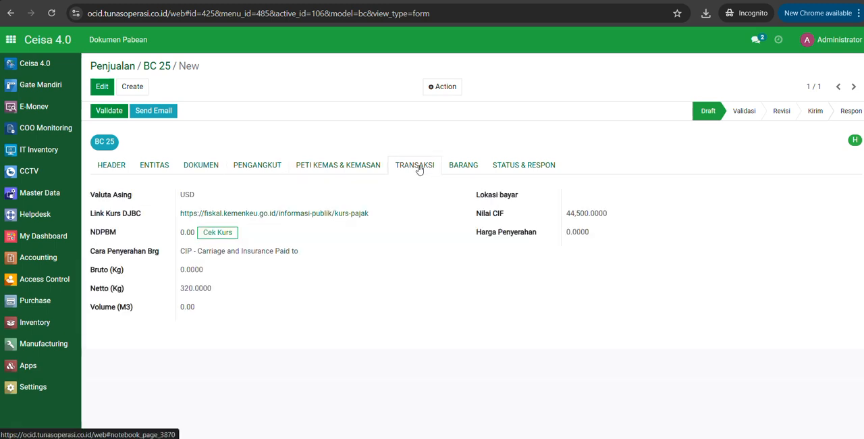
left_click(453, 168)
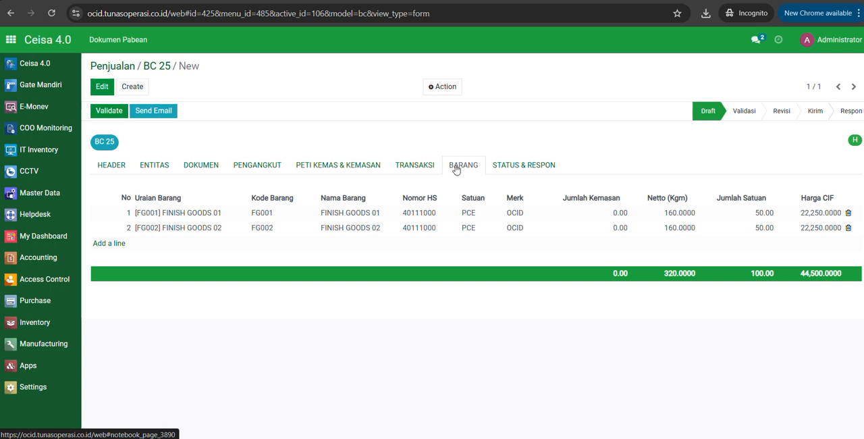
left_click(517, 169)
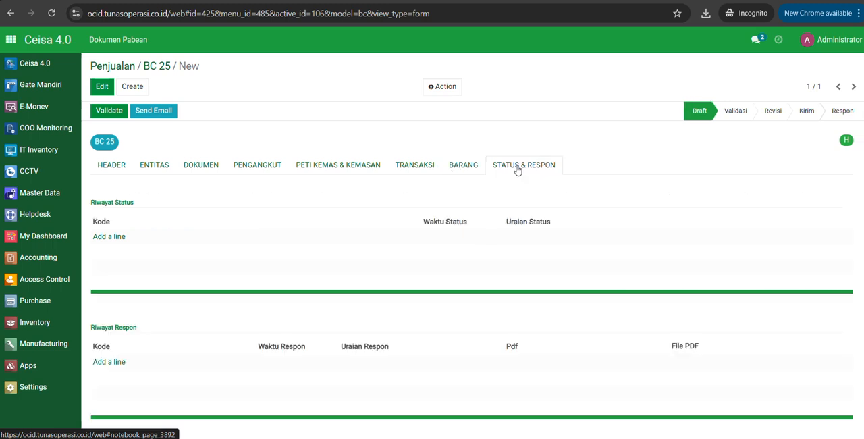
Examine the goods details and raw material list of FINISH GOODS 01 in the BC 25 document, then close them.
left_click(475, 170)
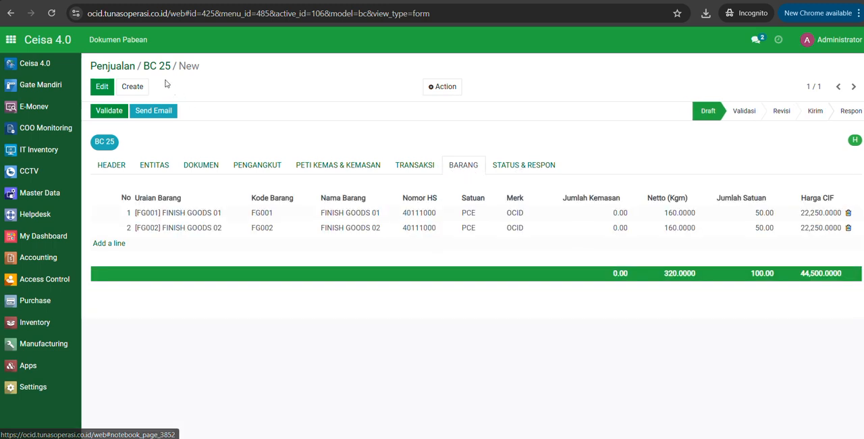
left_click(383, 215)
scroll(381, 217, "down", 10)
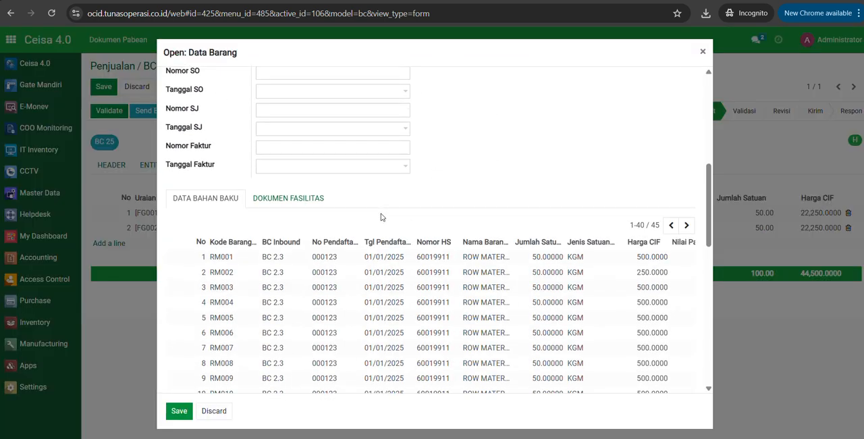
scroll(382, 217, "up", 3)
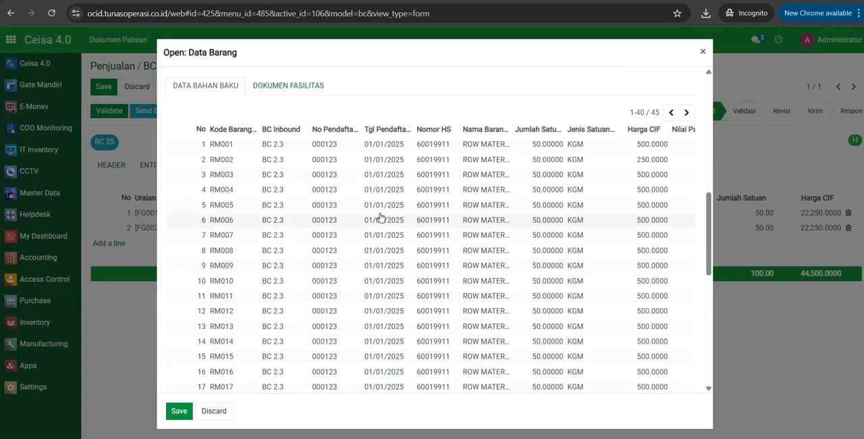
scroll(324, 297, "up", 3)
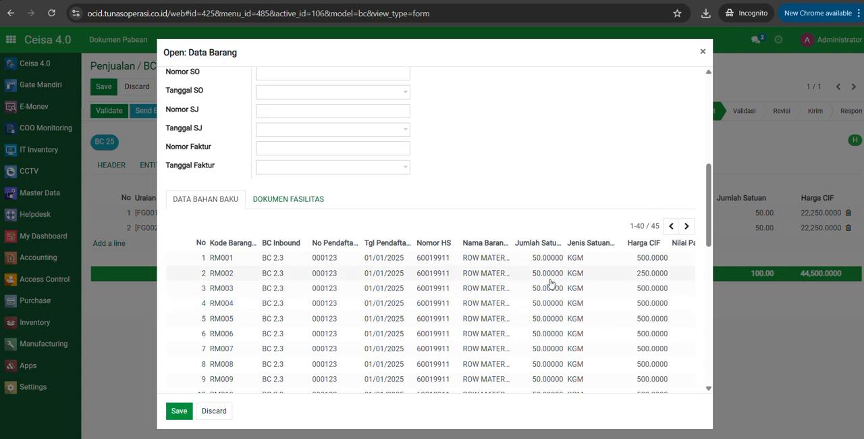
scroll(551, 283, "up", 5)
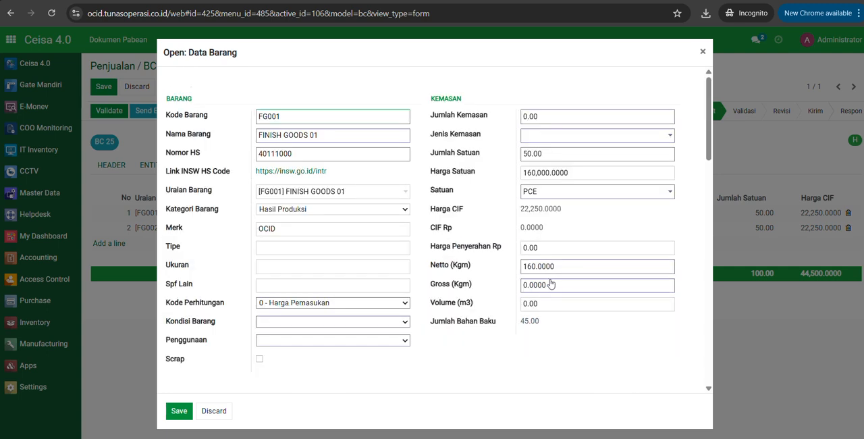
left_click(703, 52)
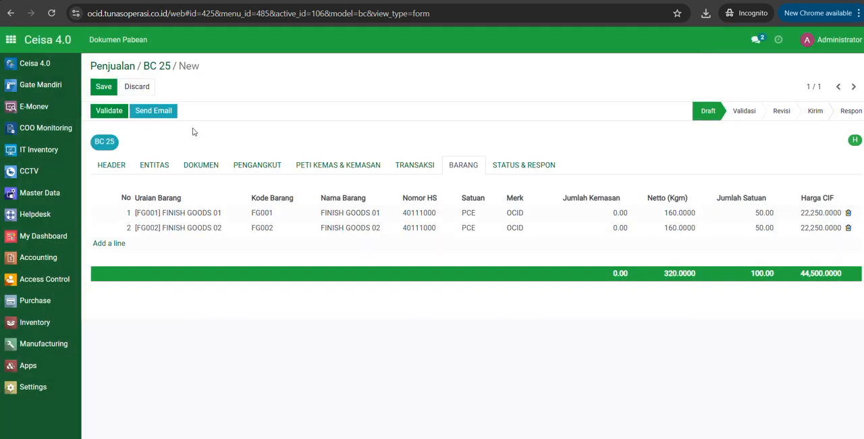
Save the BC 25 document from its Header section and validate it.
left_click(113, 167)
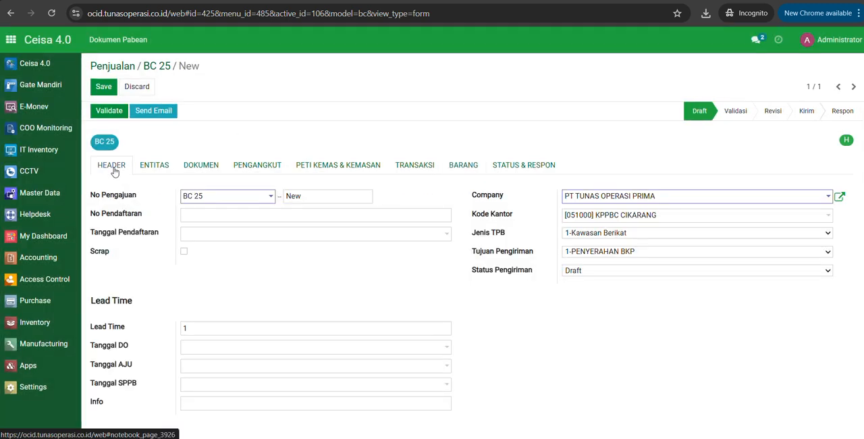
left_click(103, 87)
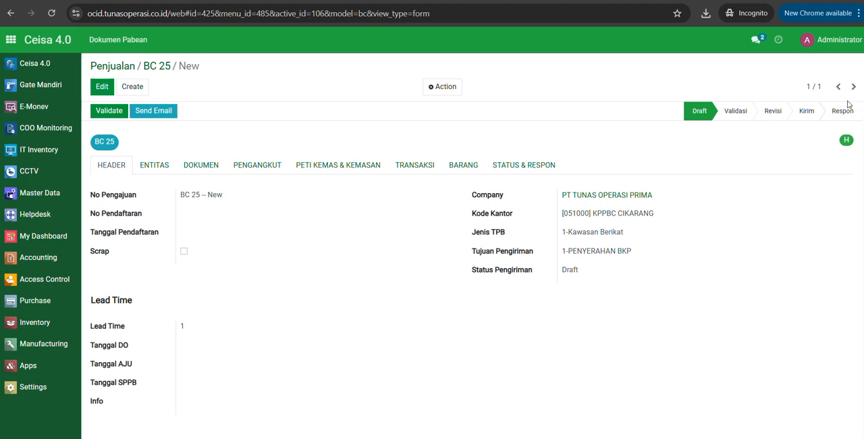
left_click(112, 113)
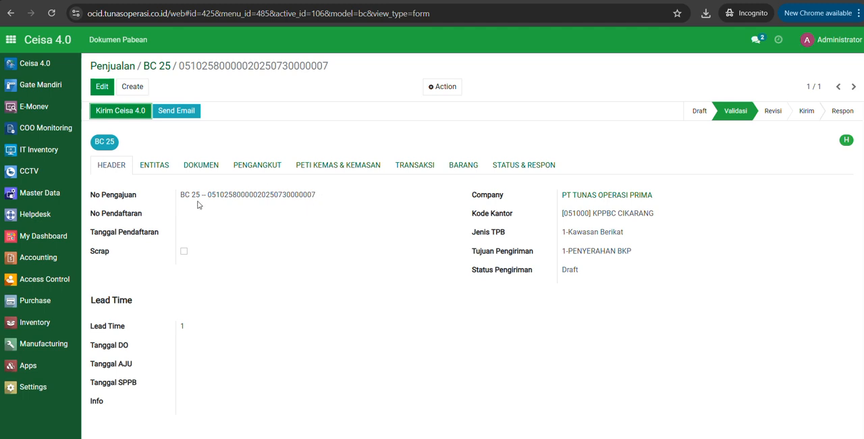
Review the attached documents of the validated BC 25, then examine the raw material list of FINISH GOODS 02 and save its goods details.
left_click(206, 169)
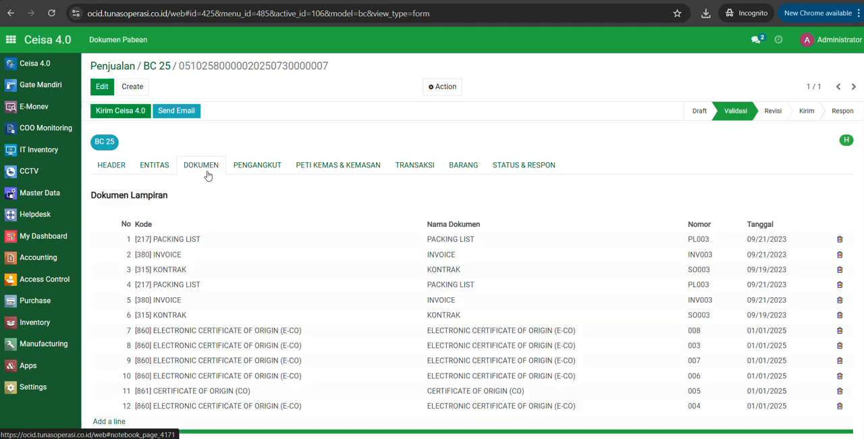
scroll(245, 233, "down", 1)
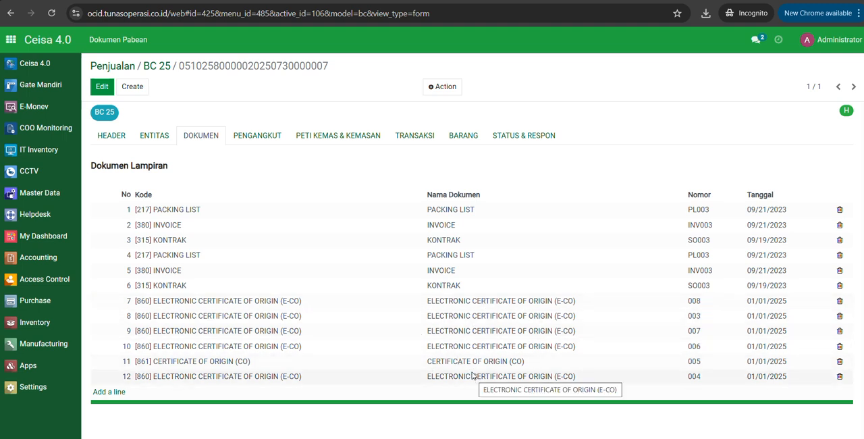
left_click(457, 137)
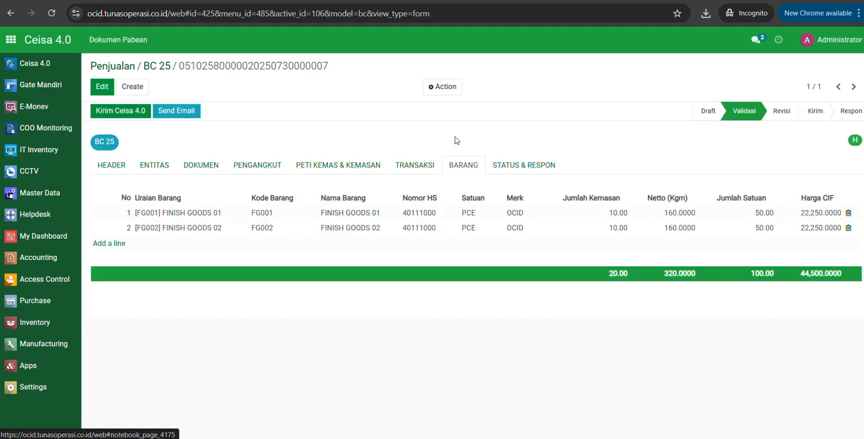
left_click(469, 230)
scroll(470, 232, "down", 6)
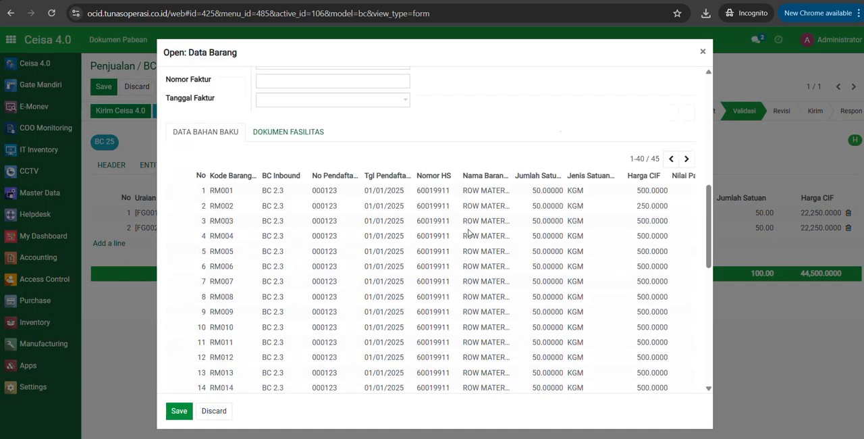
scroll(469, 233, "down", 1)
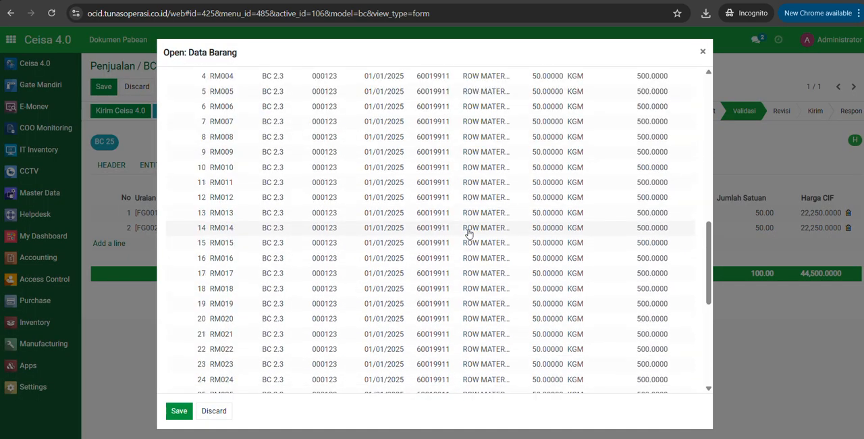
scroll(469, 233, "up", 5)
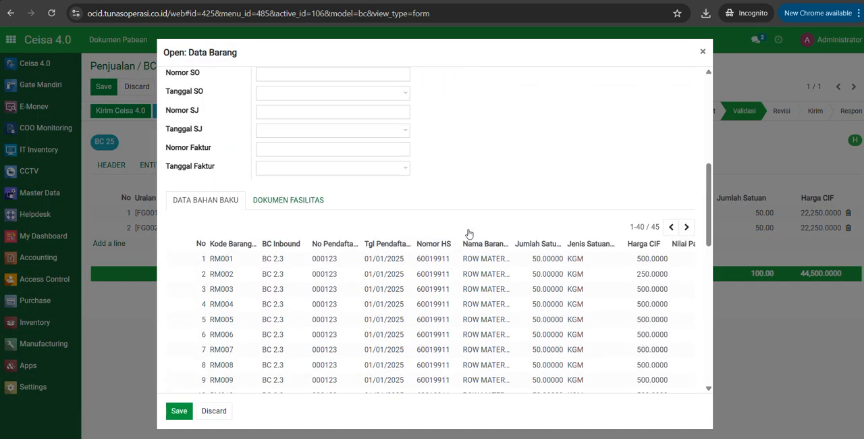
left_click(179, 411)
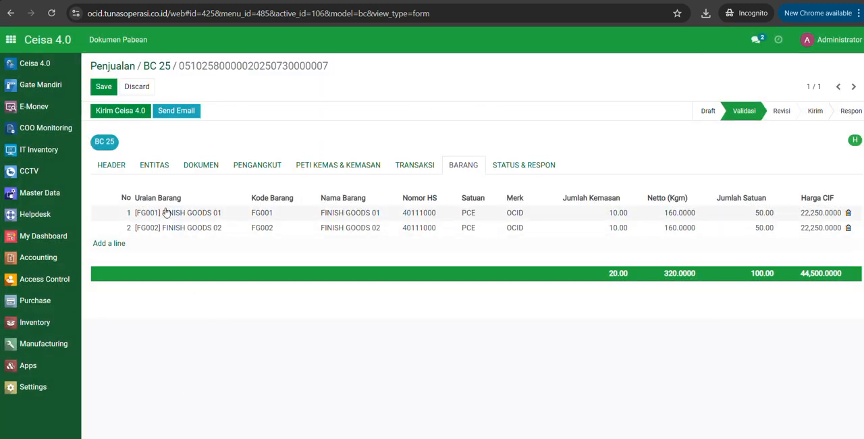
Save the BC 25 document from its Header section and send it to Ceisa 4.0.
left_click(111, 167)
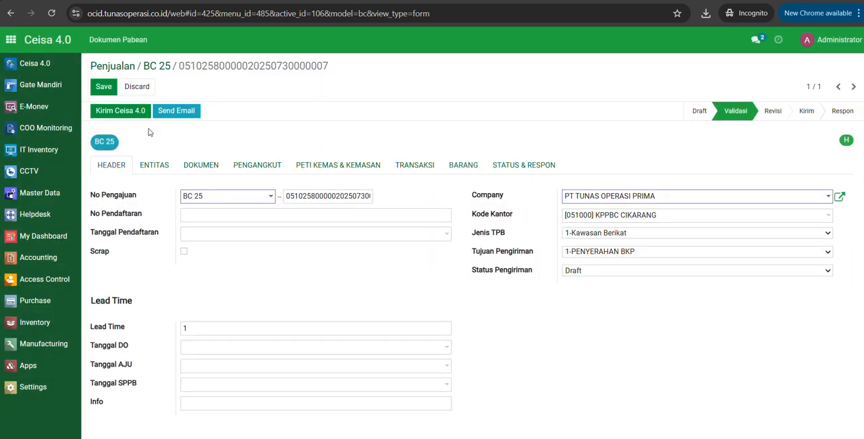
left_click(103, 87)
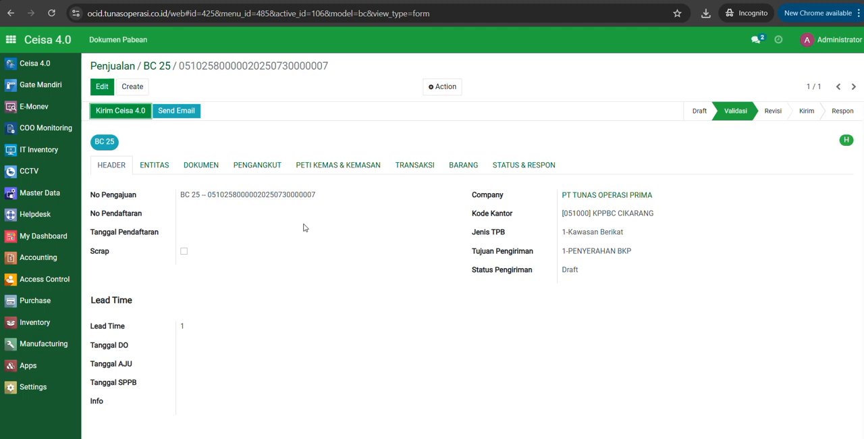
left_click(120, 113)
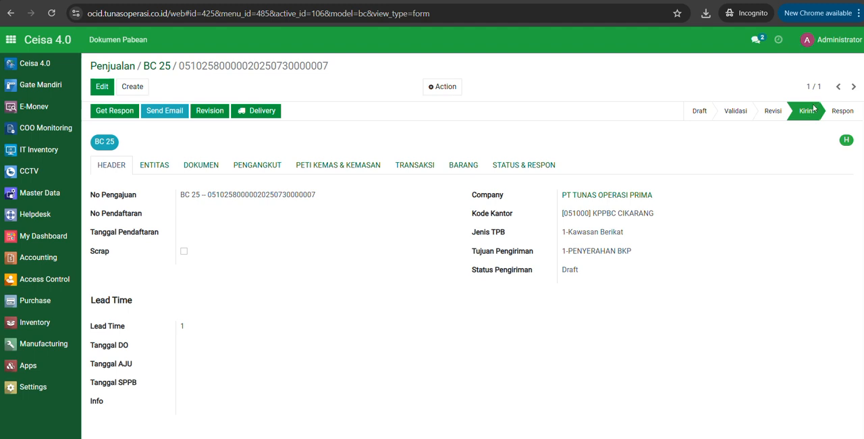
Check the status and response history of the sent BC 25 document and retrieve its customs response from the Header section.
left_click(505, 173)
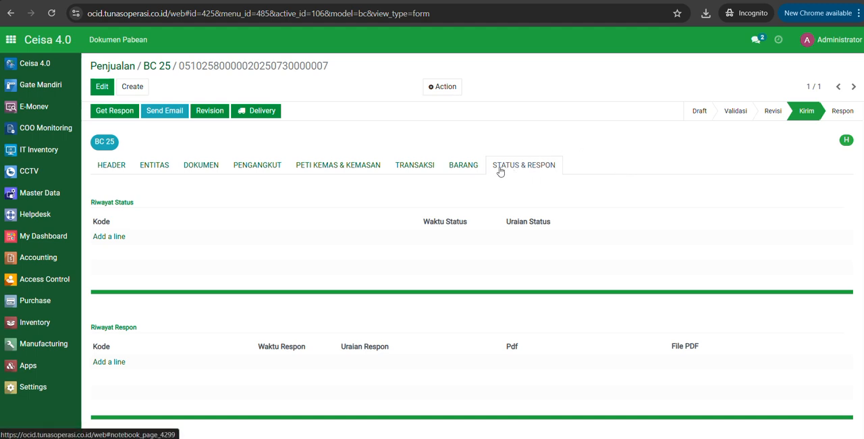
left_click(115, 168)
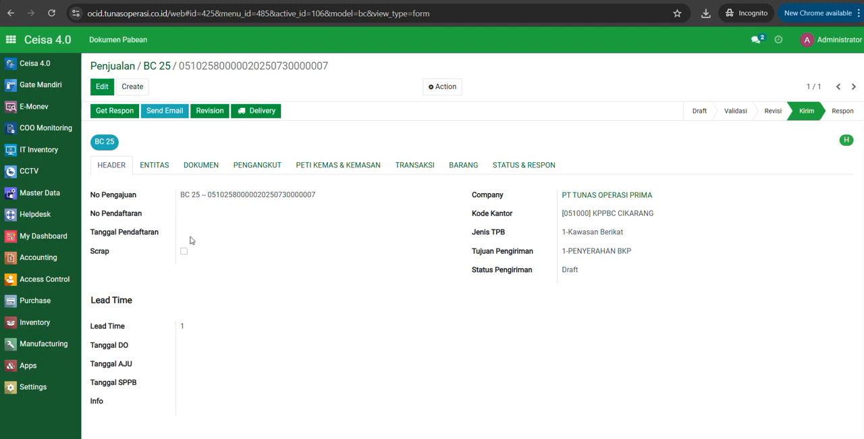
left_click(115, 114)
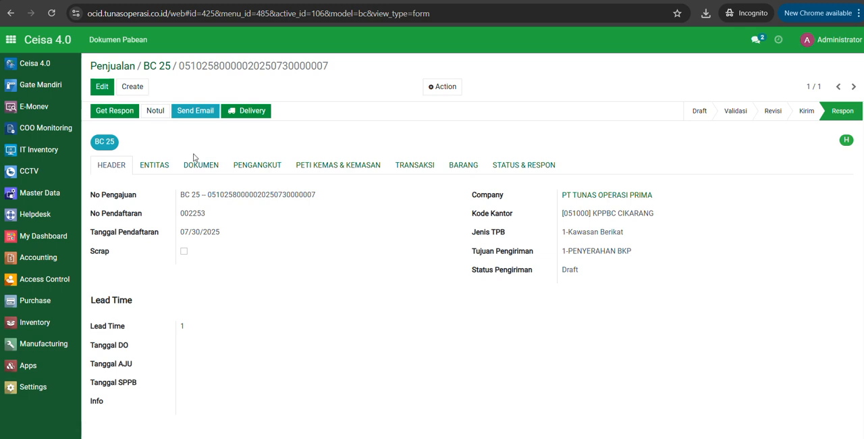
Open the list of outgoing customs documents, Dokumen Pengeluaran.
left_click(134, 42)
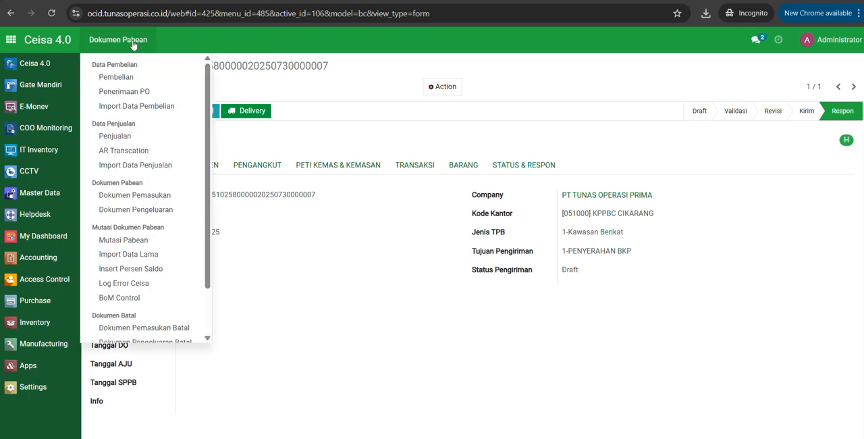
left_click(161, 211)
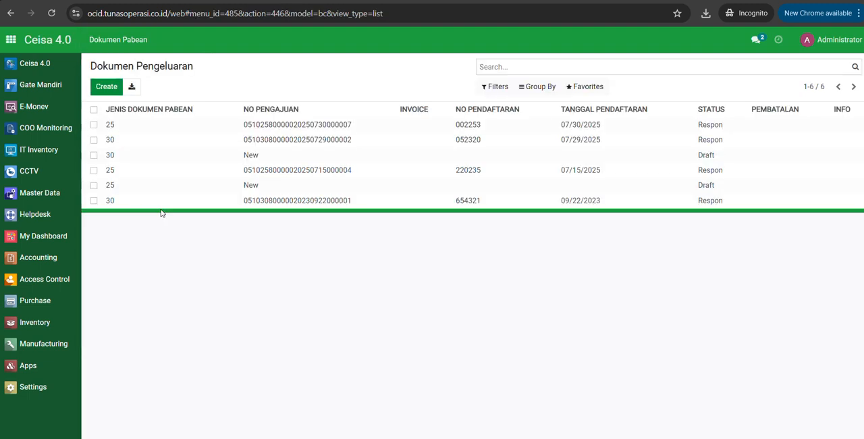